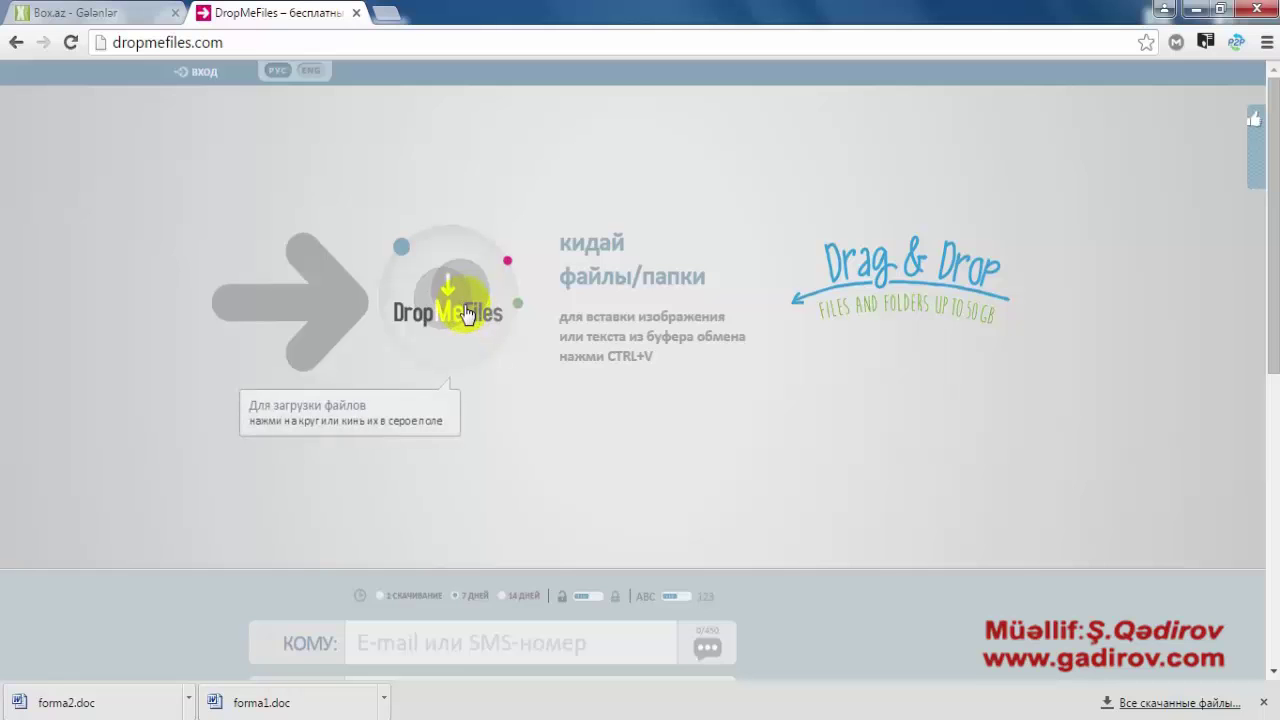
- Upload dropmefiles1.png, logo dropmefiles2.png and yukleme linki.png (106 KB total) to DropMeFiles
click(466, 312)
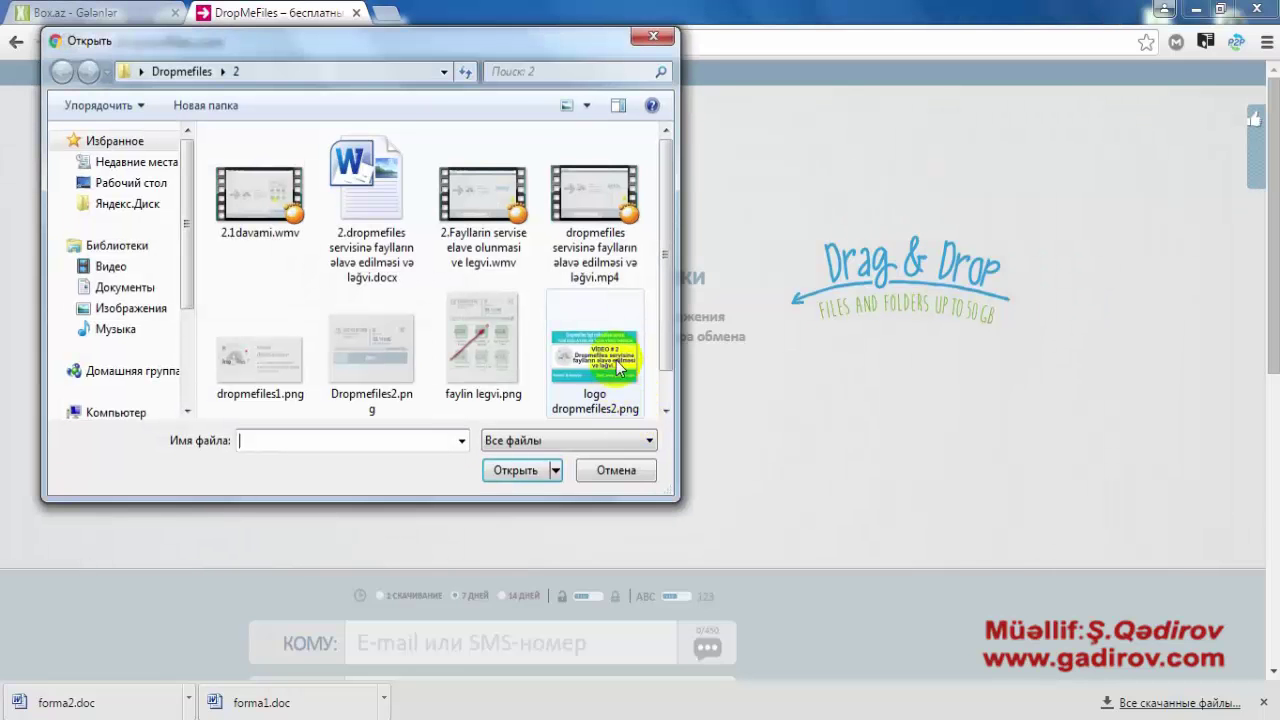
drag(662, 223, 657, 277)
click(605, 295)
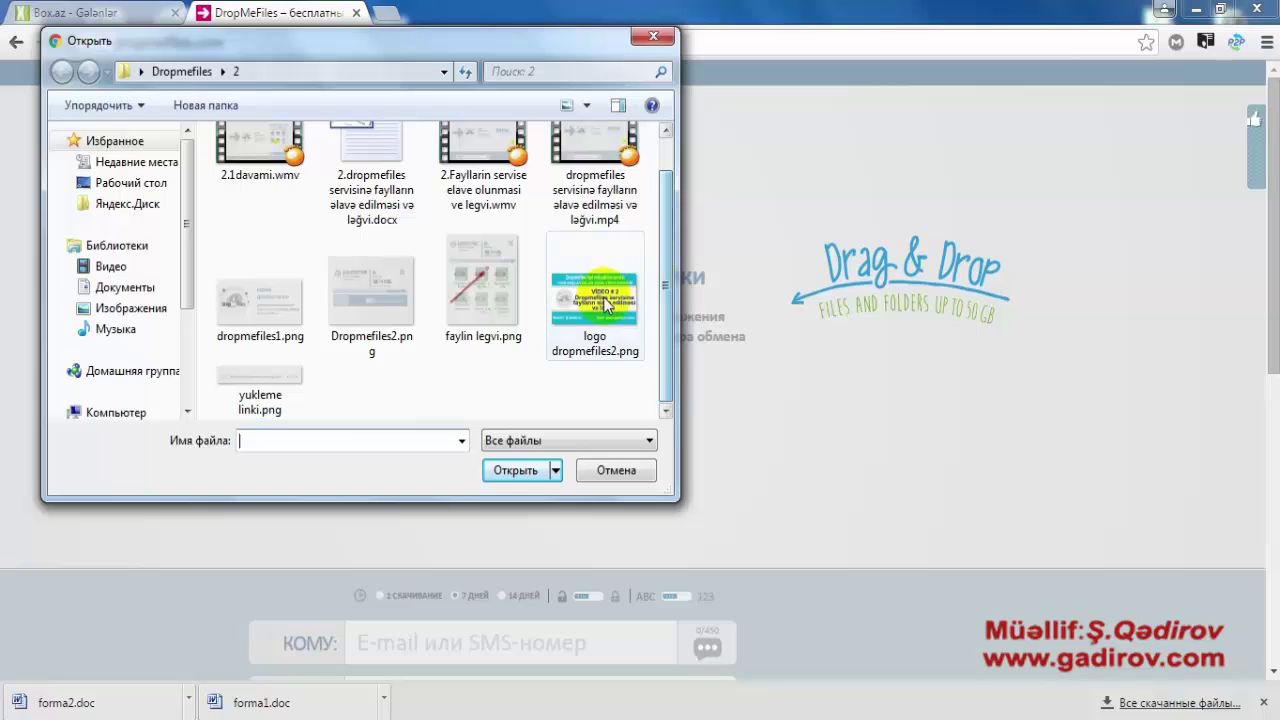
ctrl+click(262, 385)
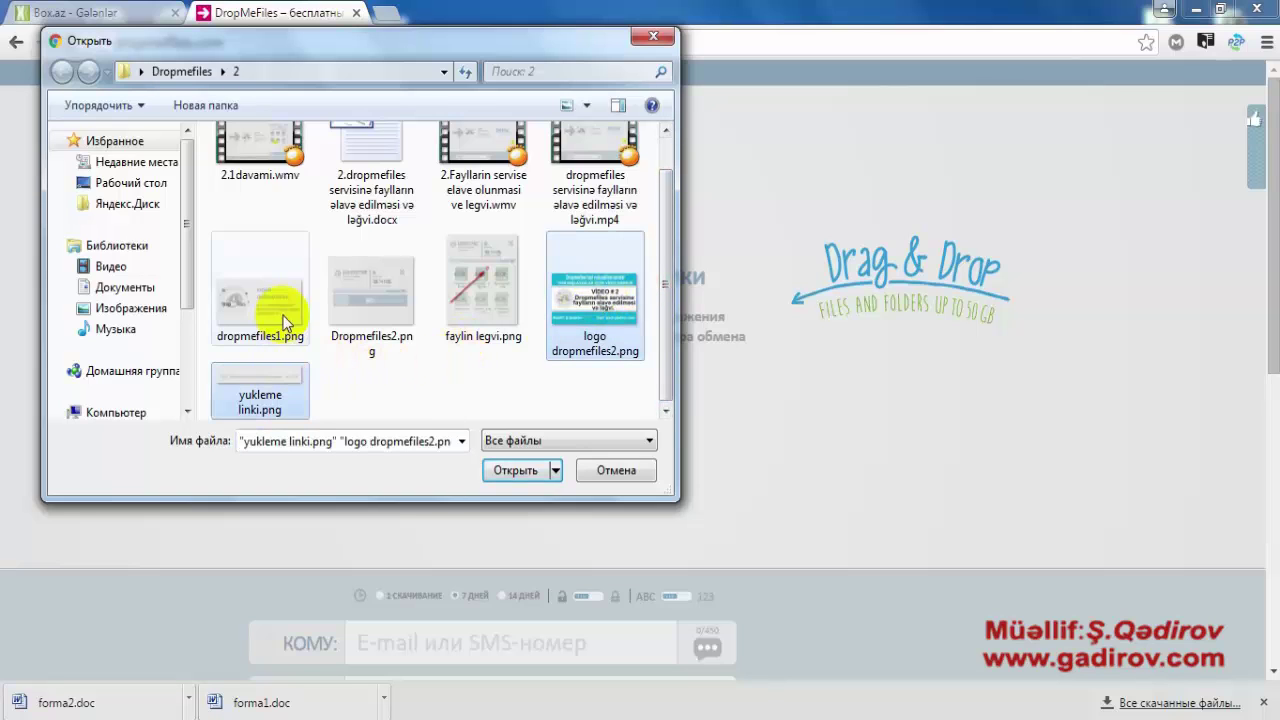
ctrl+click(272, 312)
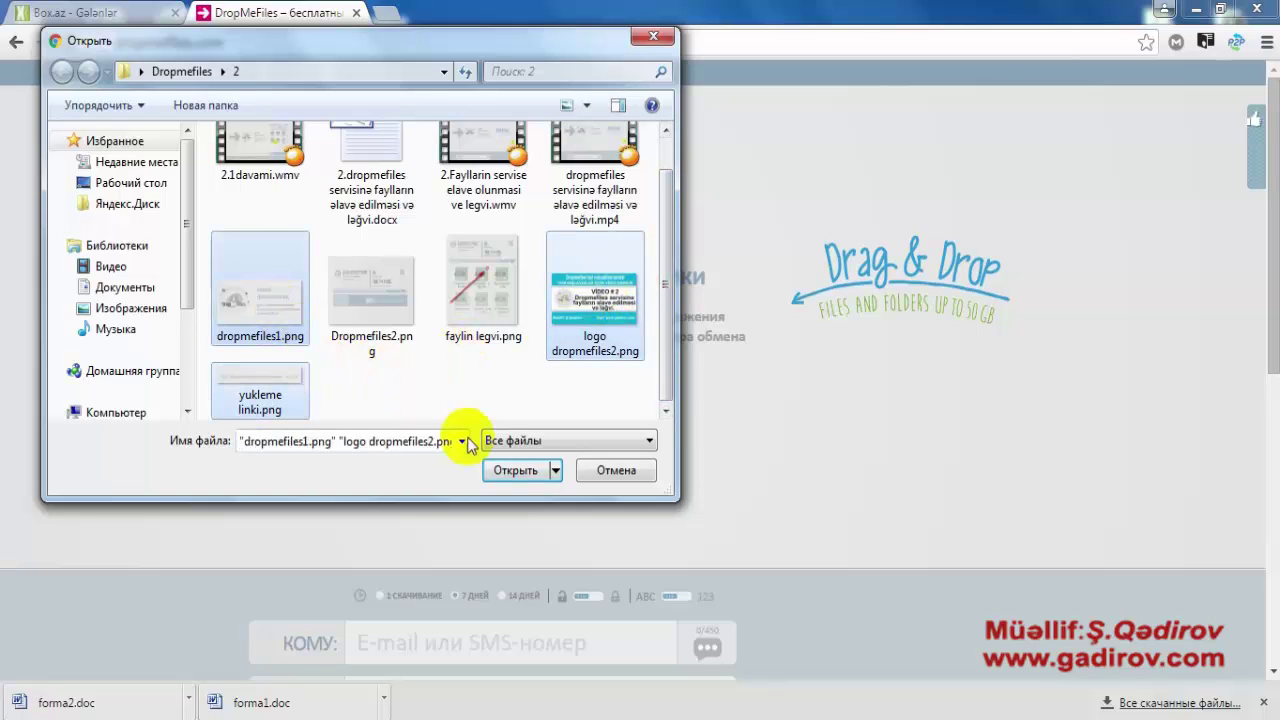
click(510, 472)
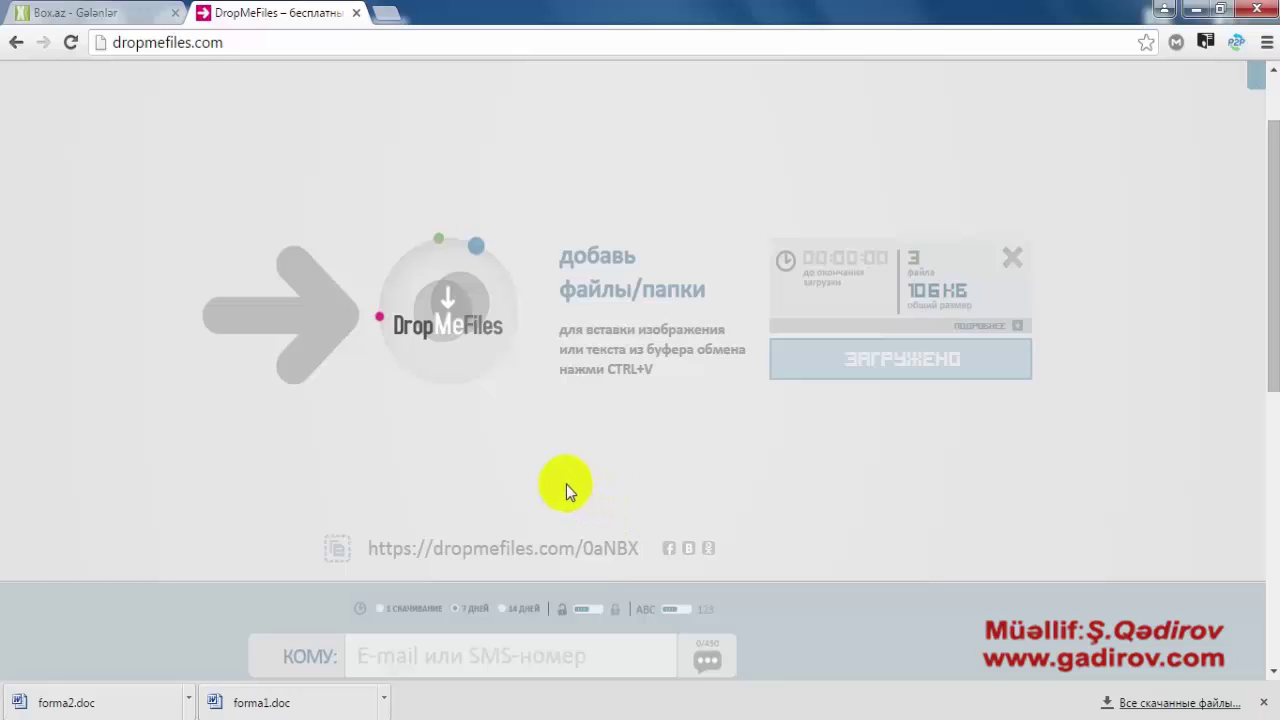
scroll(567, 484, down, 1)
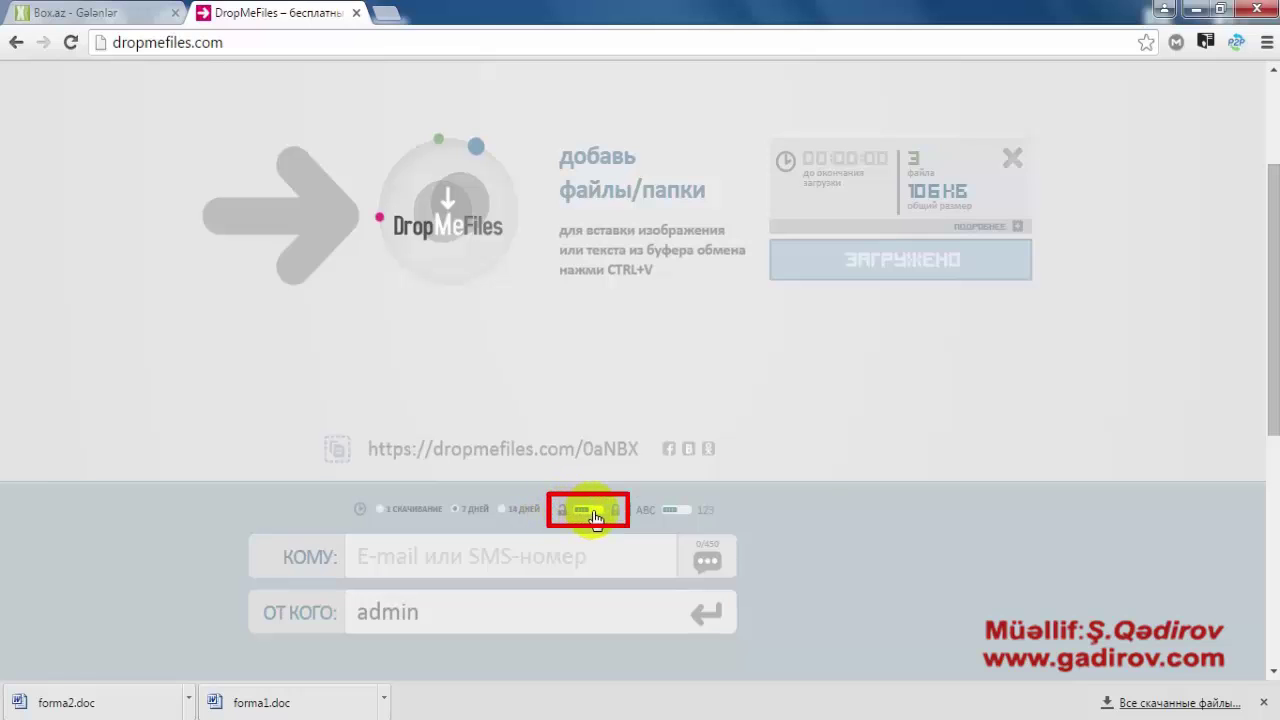
- Enable password protection on the share link and copy the generated password
click(596, 514)
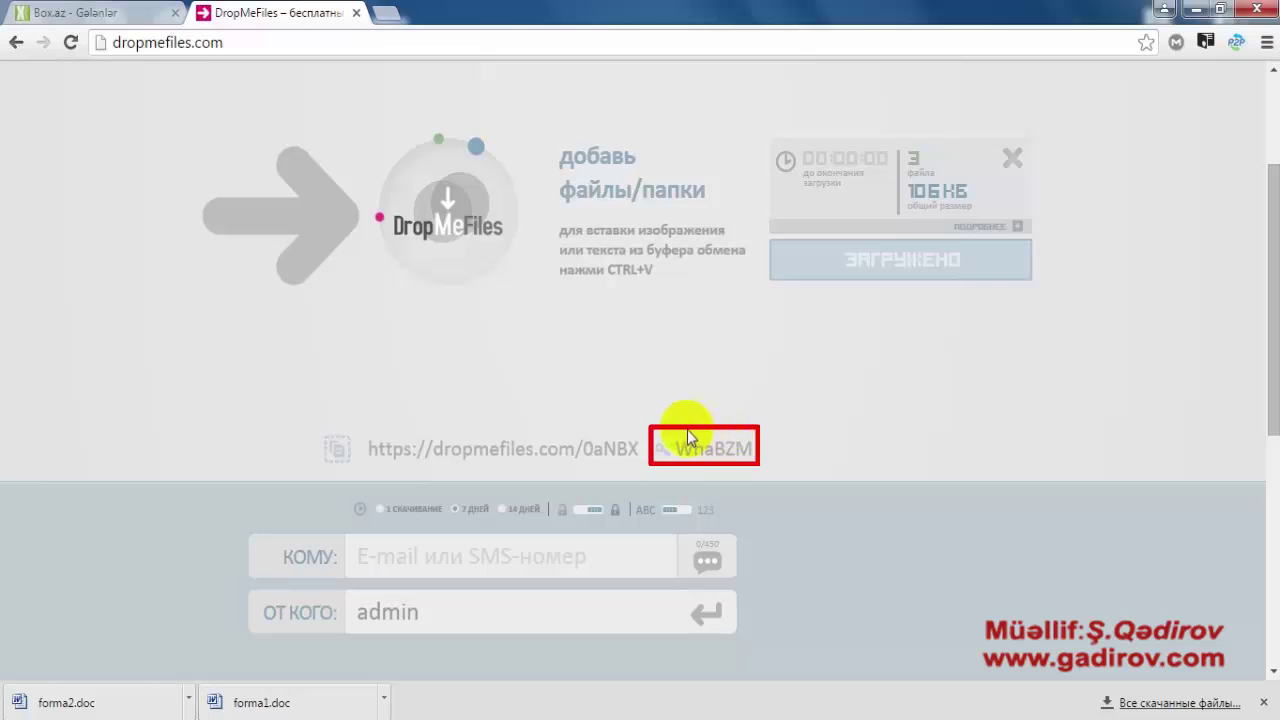
click(670, 442)
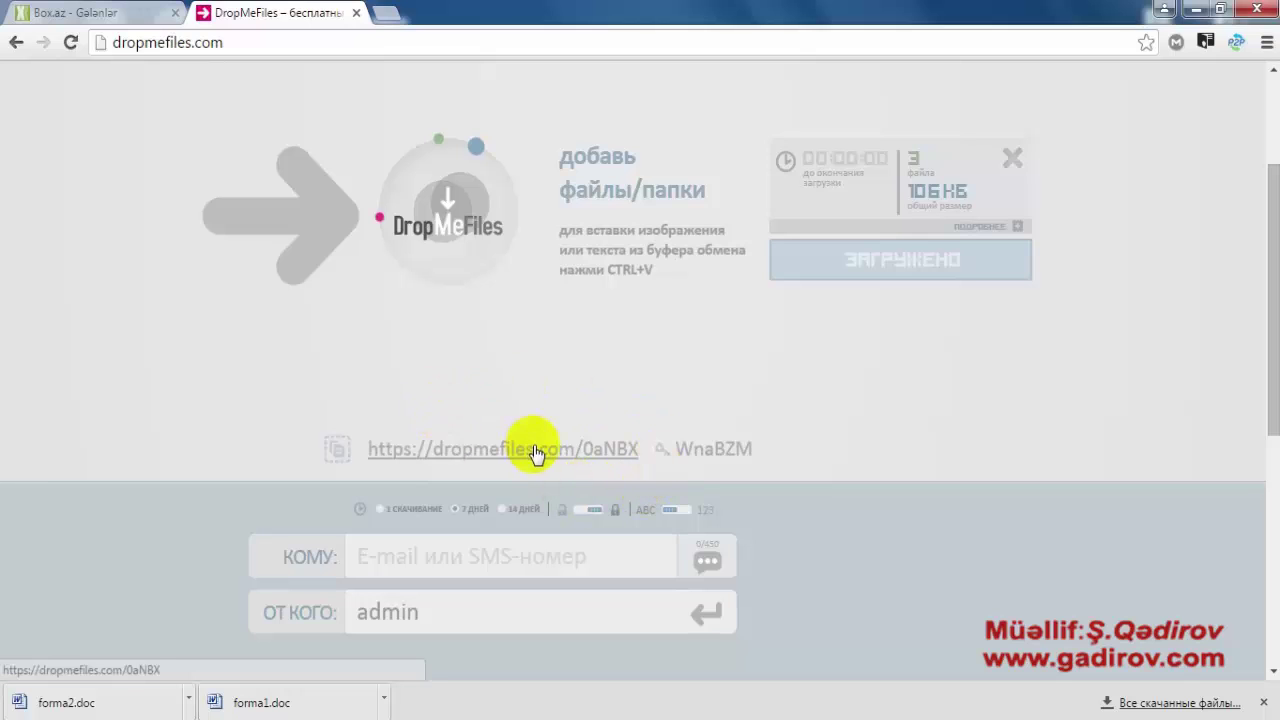
- Send the download link to the recipient's autofilled Box.az e-mail address
click(511, 557)
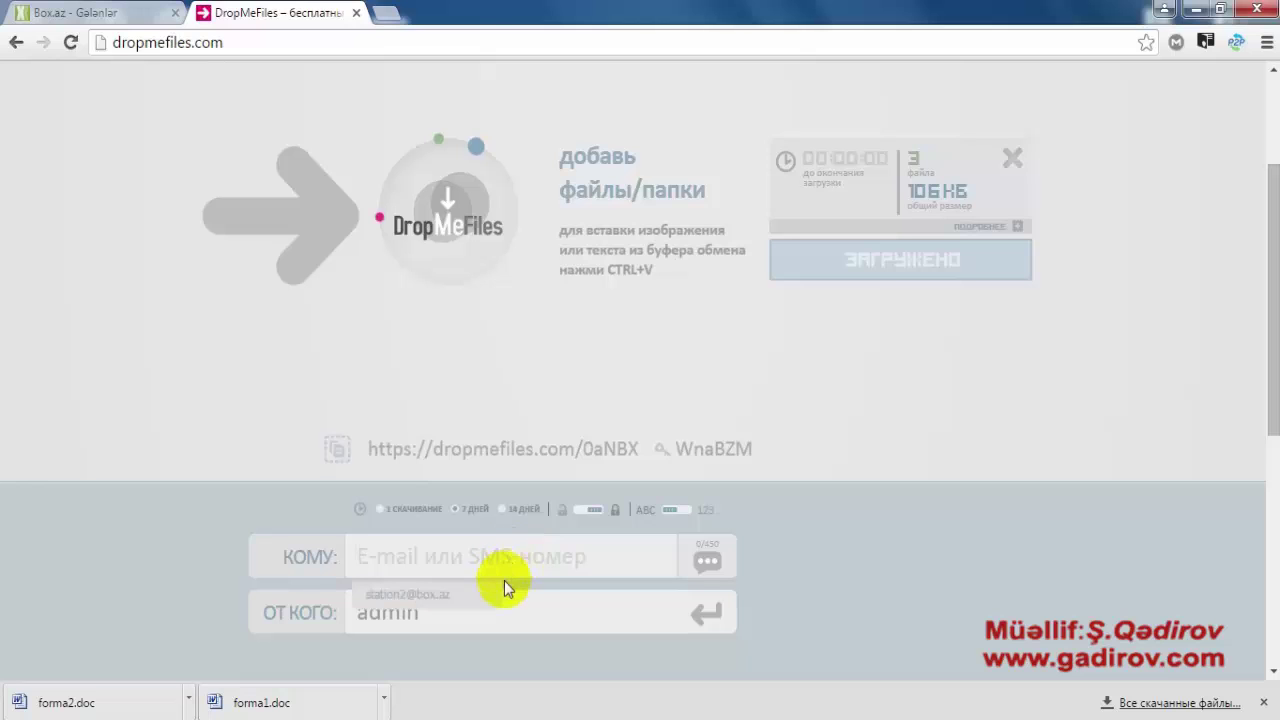
click(473, 594)
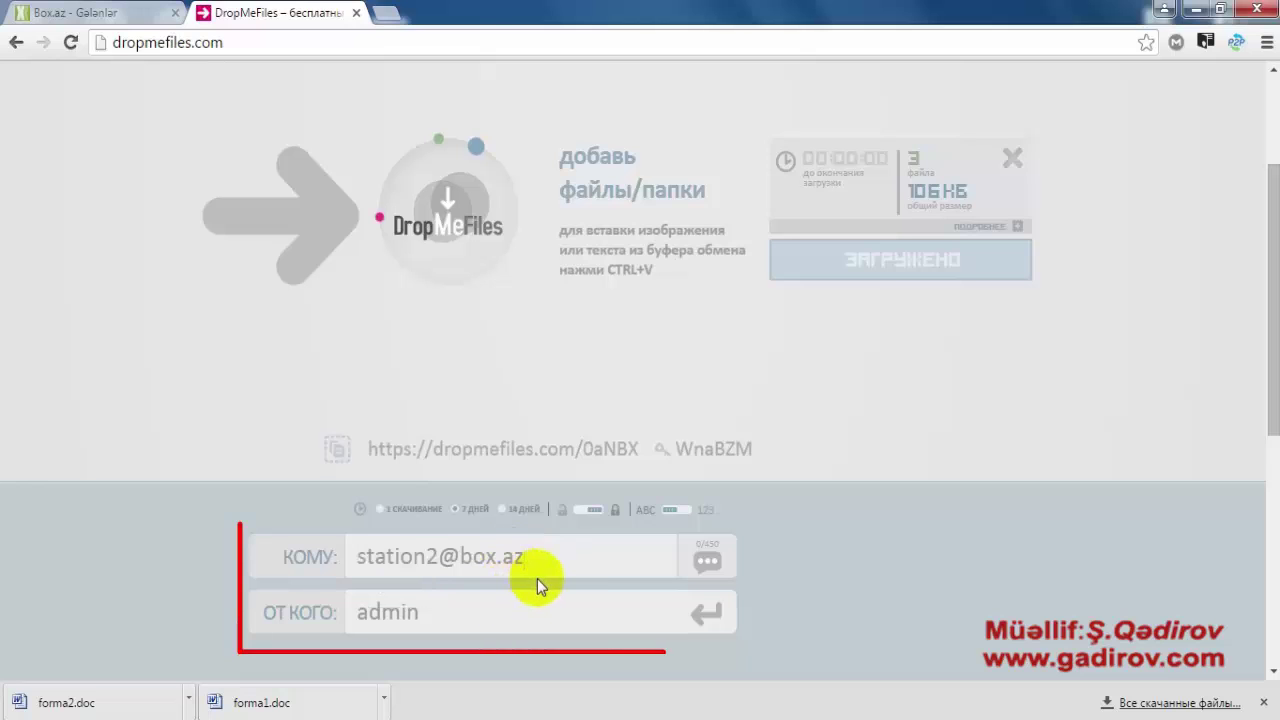
click(713, 616)
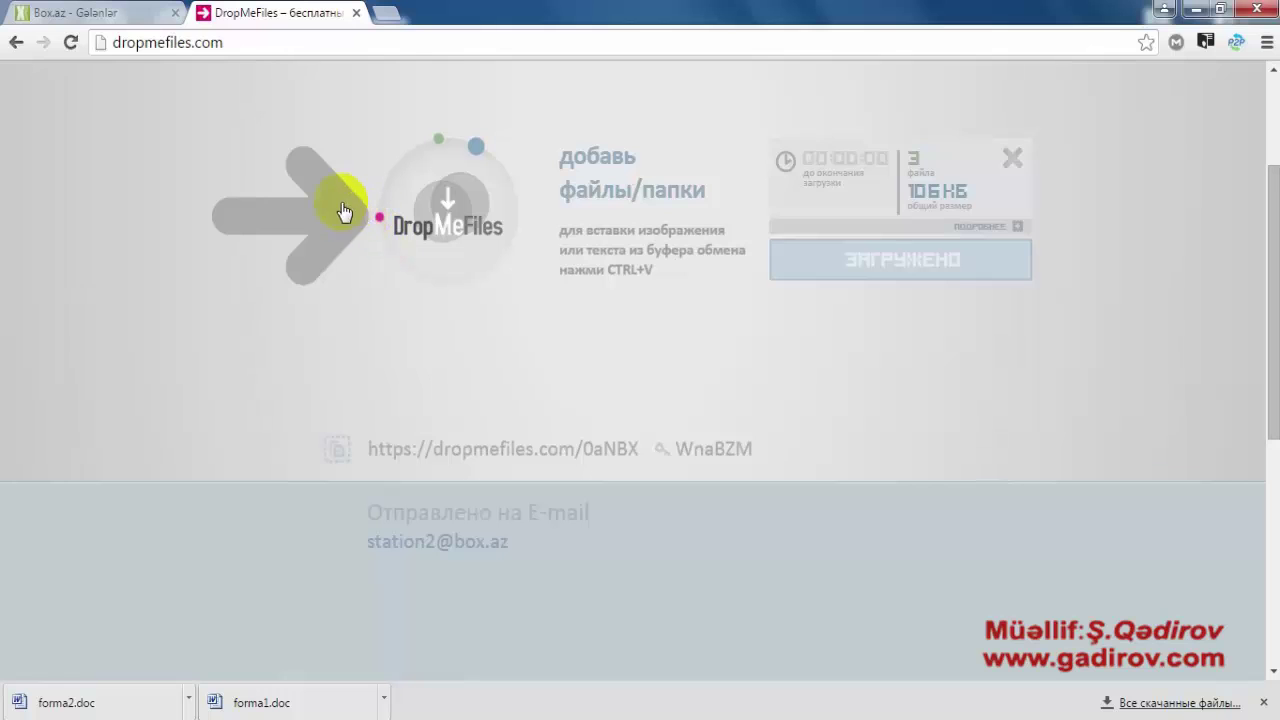
click(128, 17)
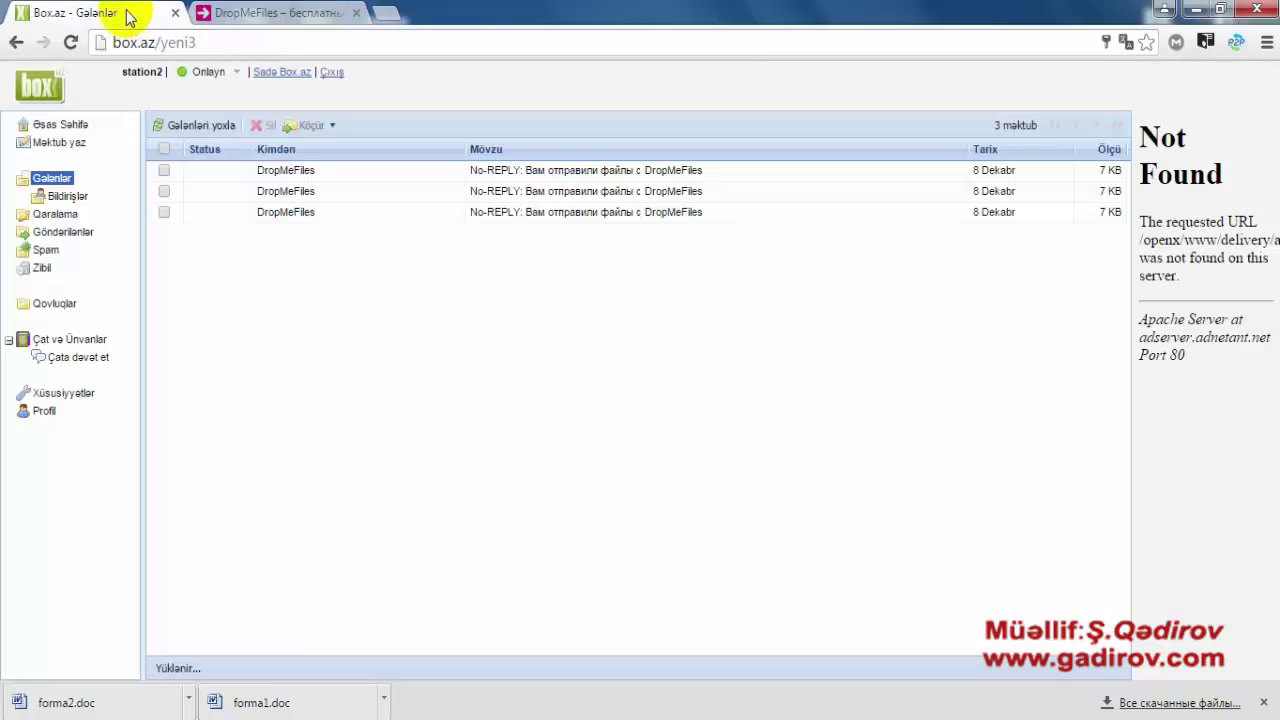
- Refresh the Gələnlər inbox and open the DropMeFiles e-mail to view the link and password
click(45, 178)
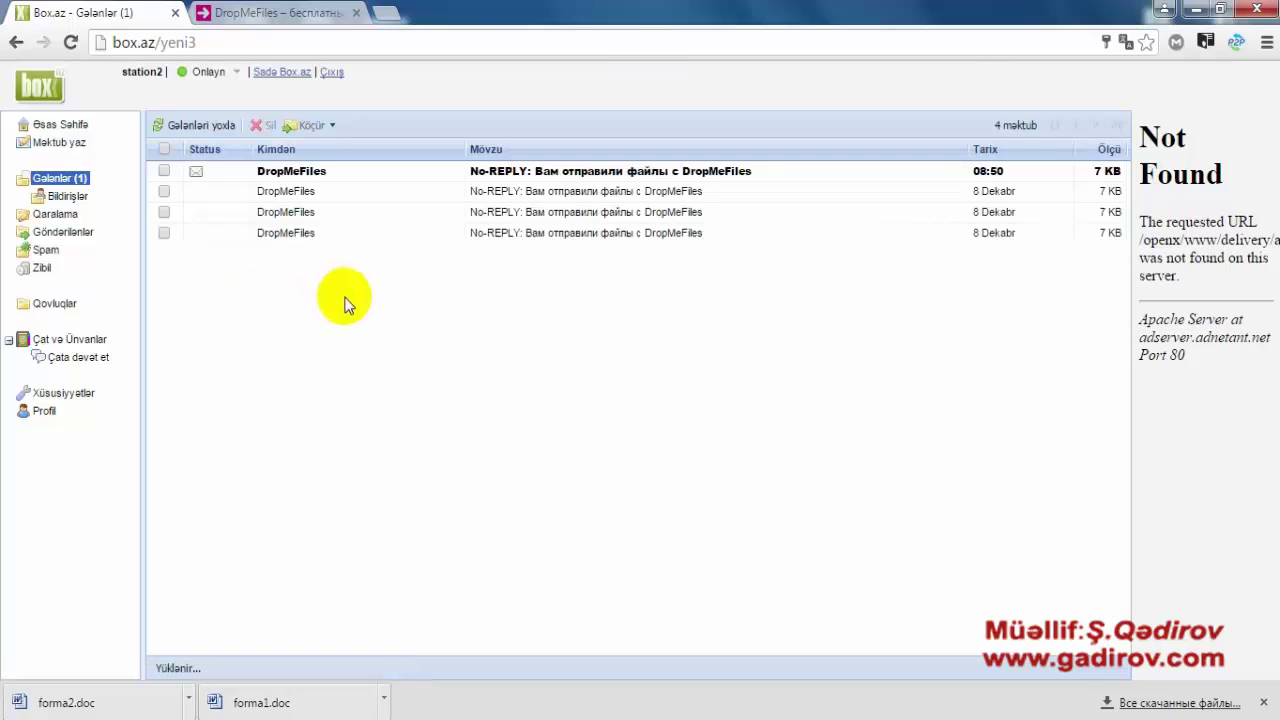
click(323, 175)
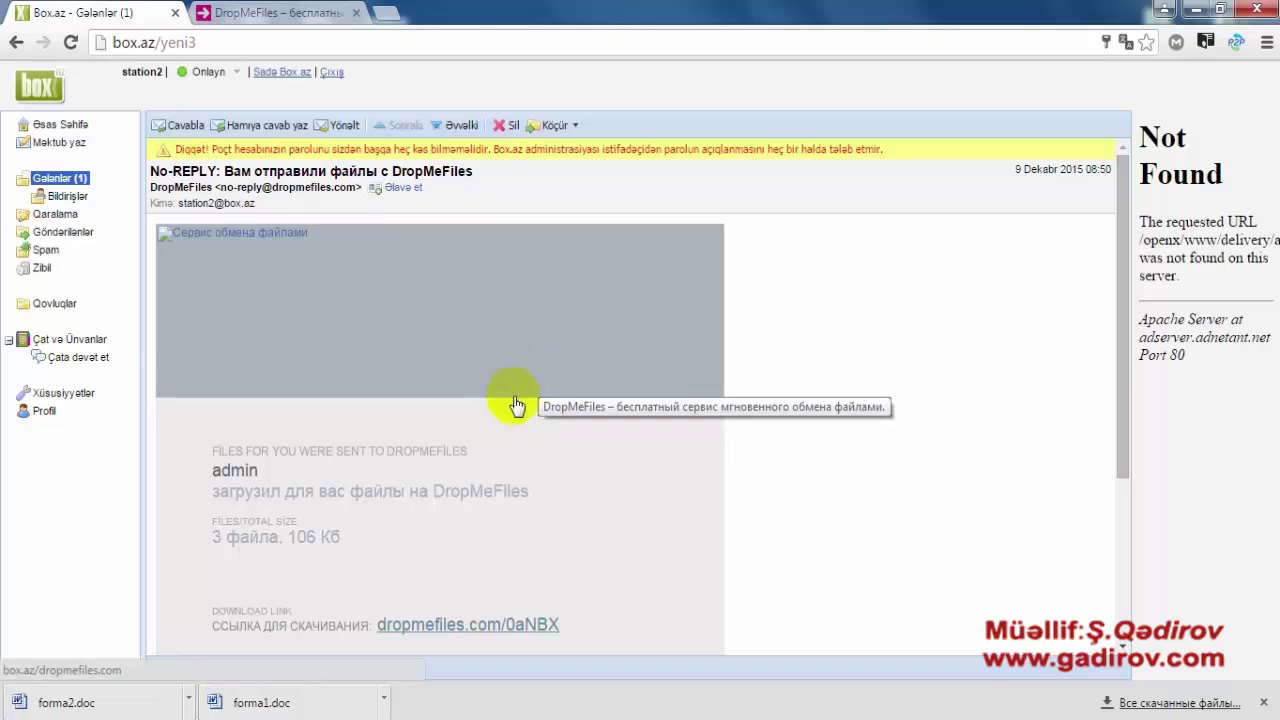
scroll(530, 418, down, 1)
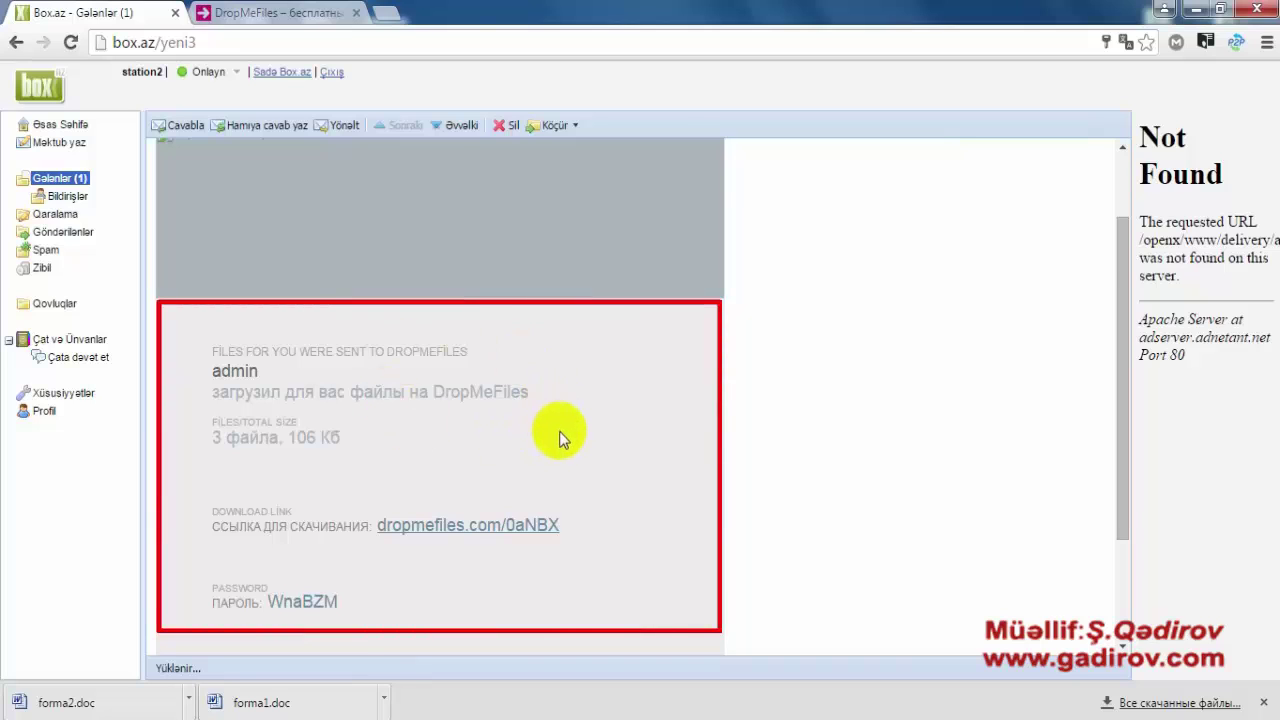
scroll(559, 431, down, 1)
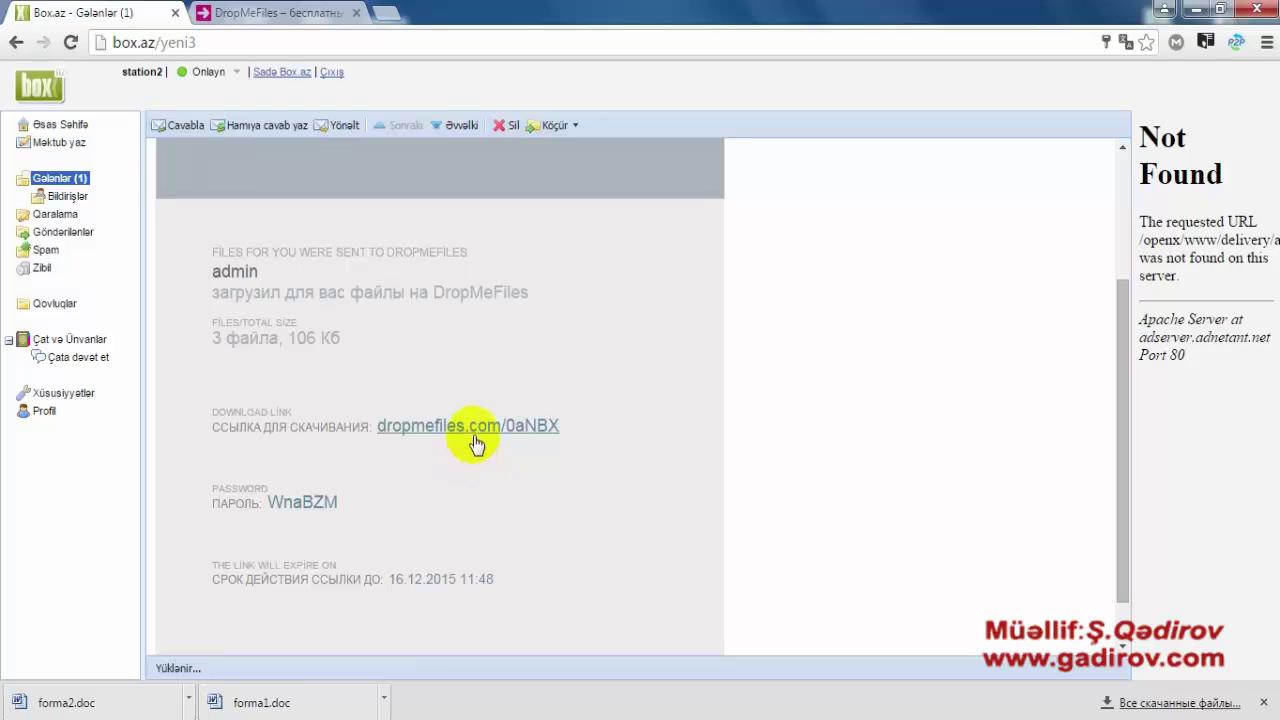
right_click(437, 428)
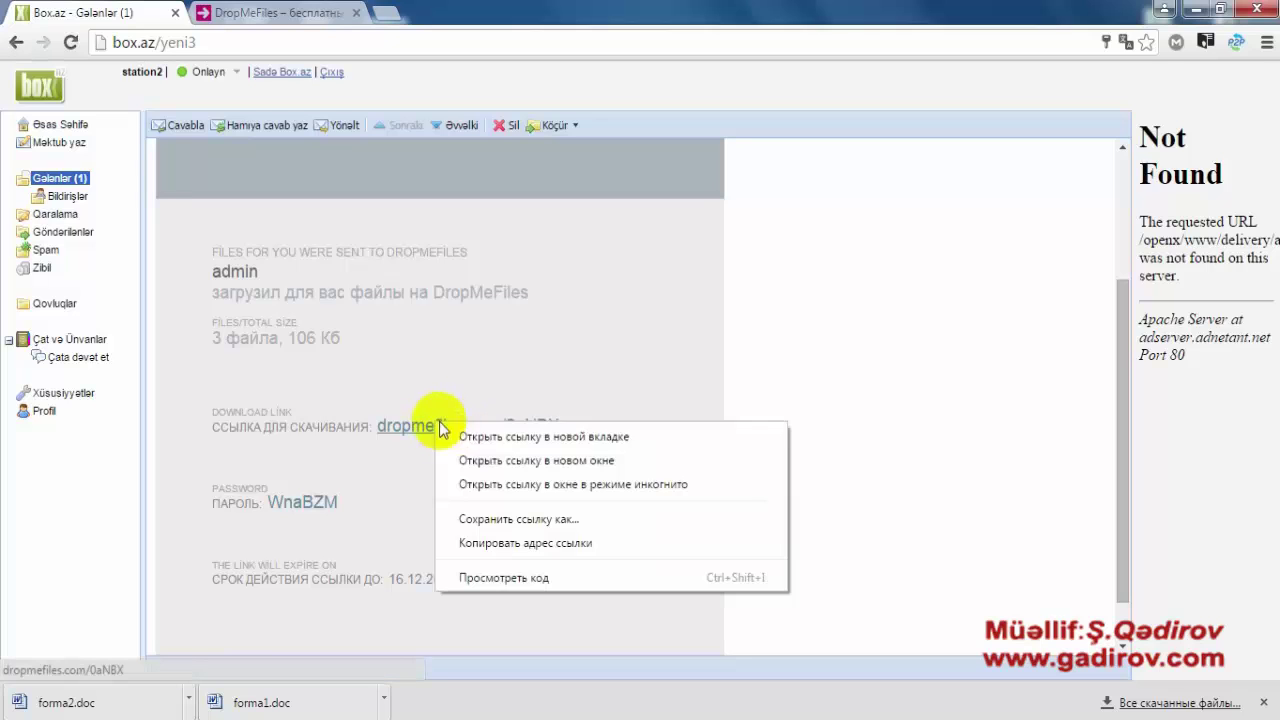
click(466, 434)
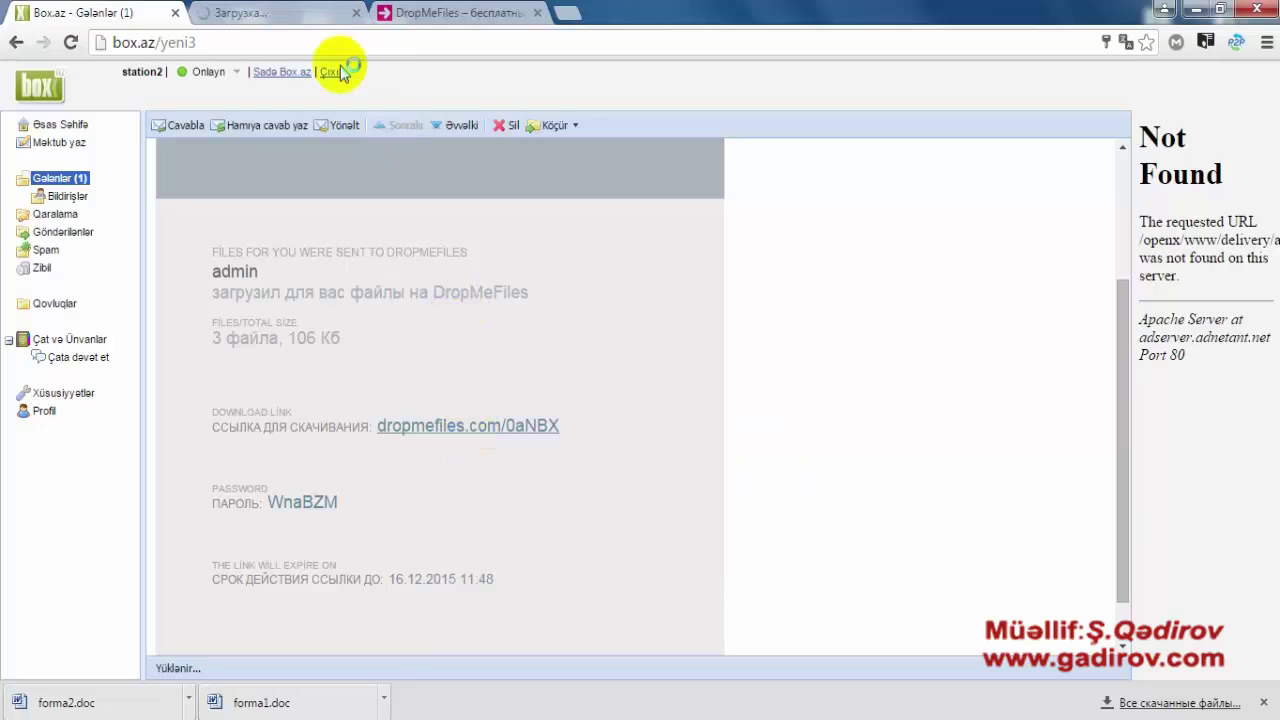
click(337, 12)
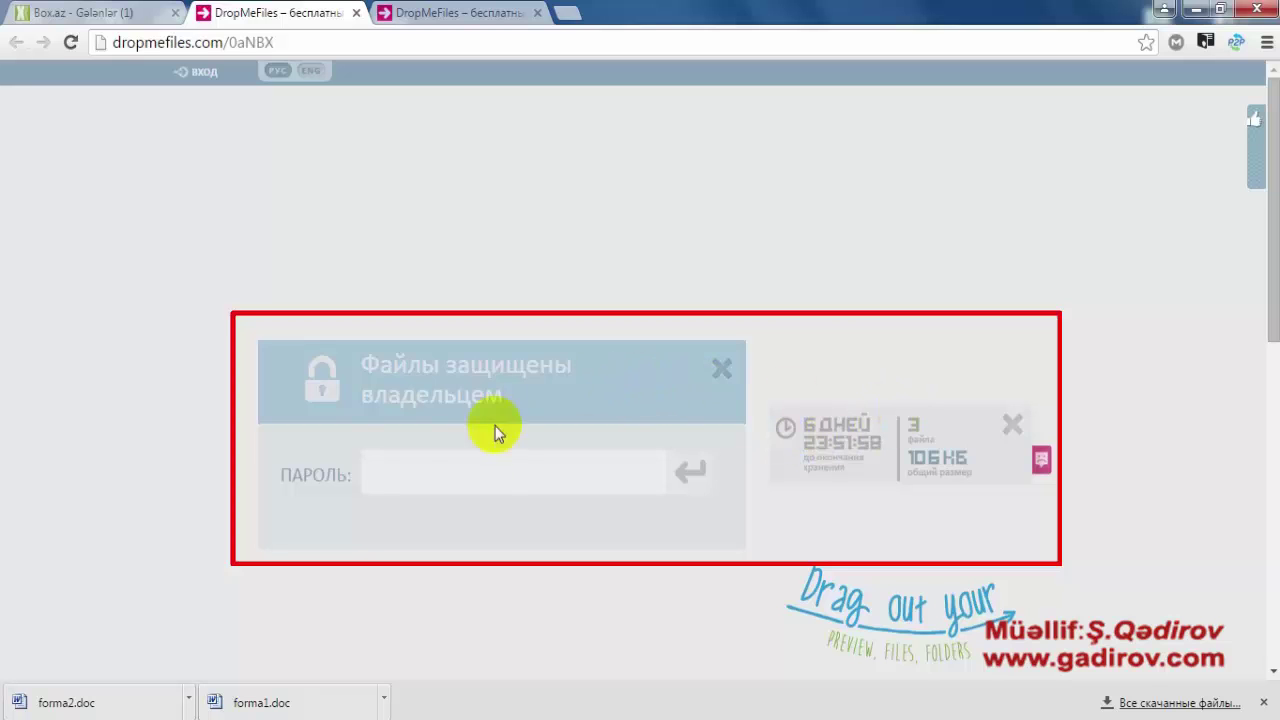
click(432, 478)
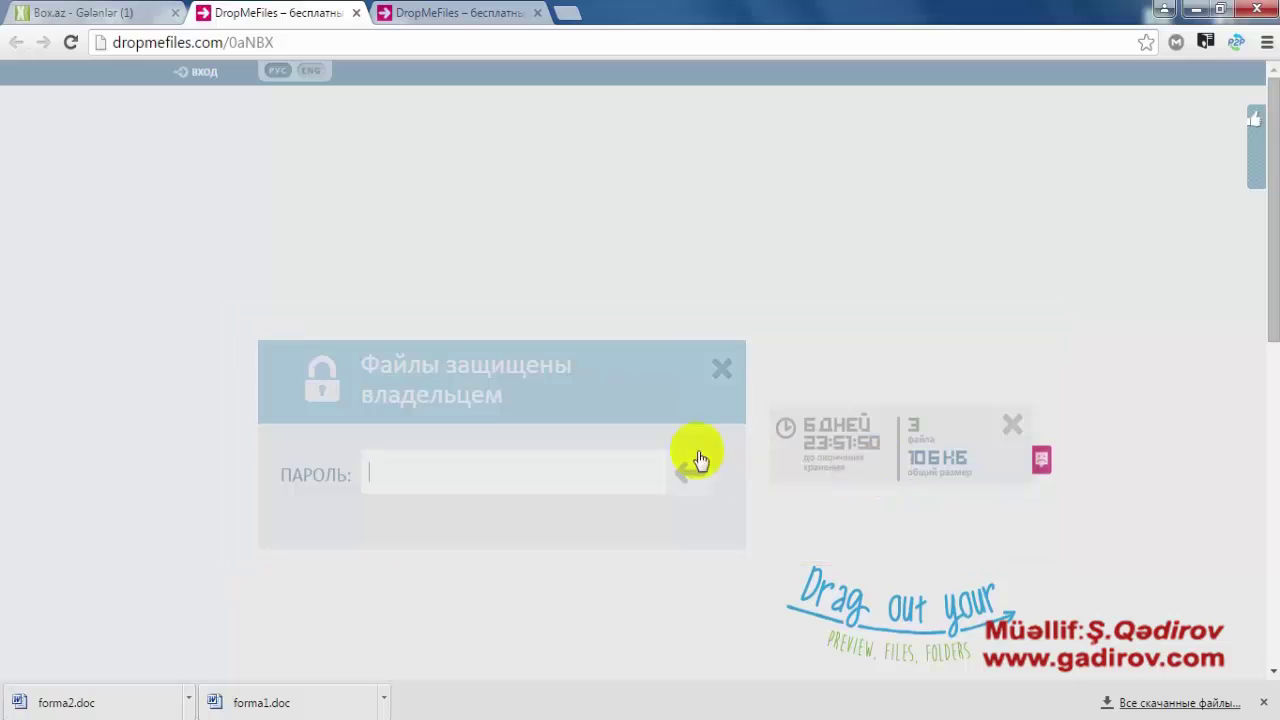
- Select the access password in the Box.az e-mail and copy it
click(124, 15)
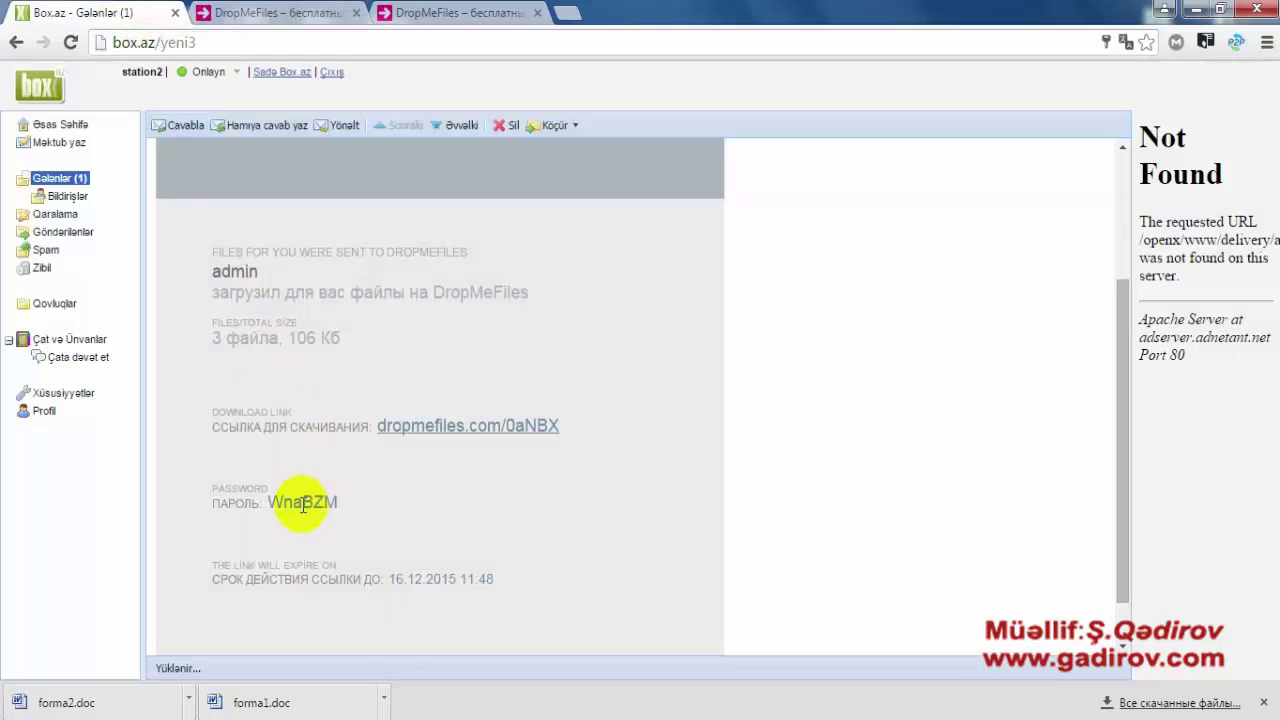
drag(276, 505, 338, 500)
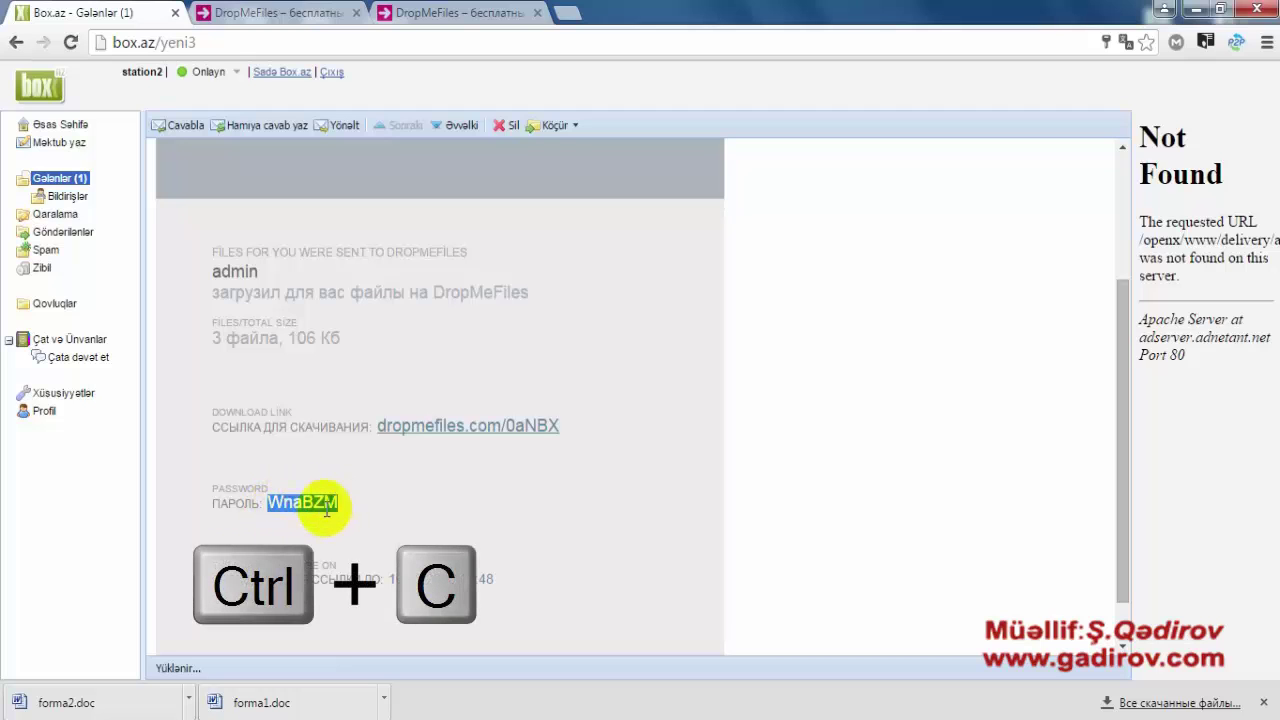
right_click(320, 505)
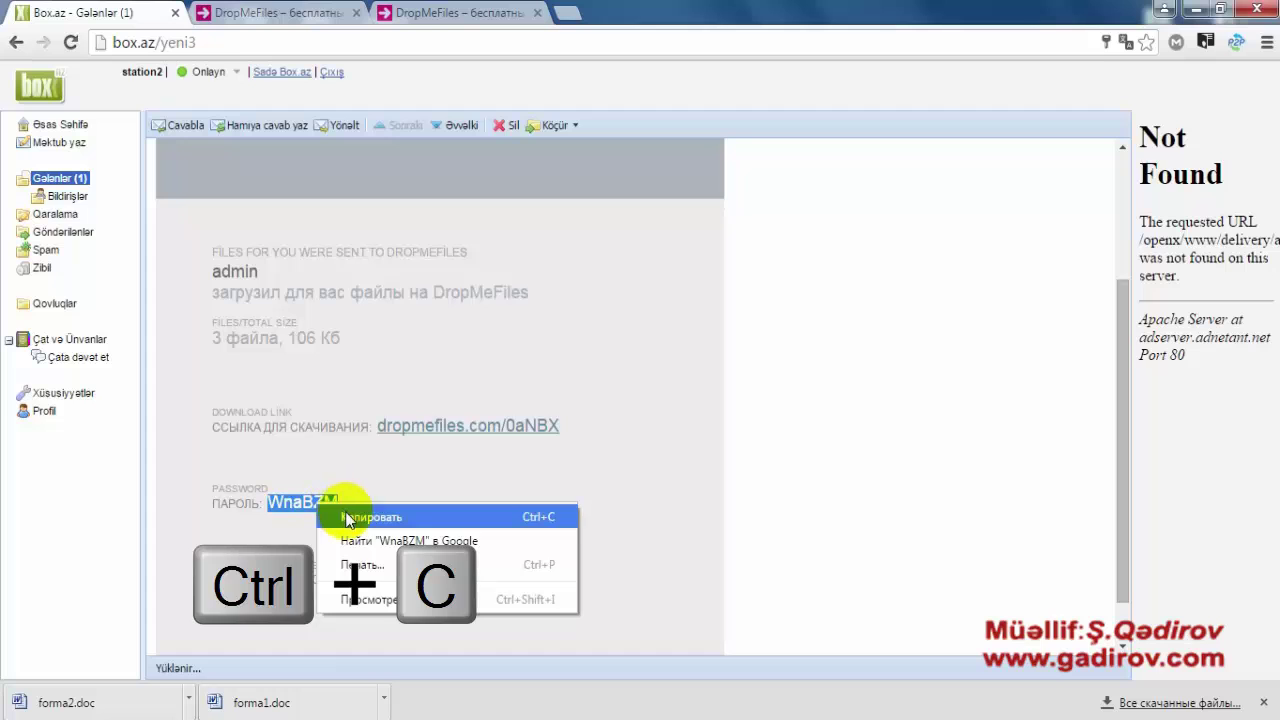
click(352, 517)
- Paste the copied password into the ПАРОЛЬ field to unlock the three image previews
click(281, 10)
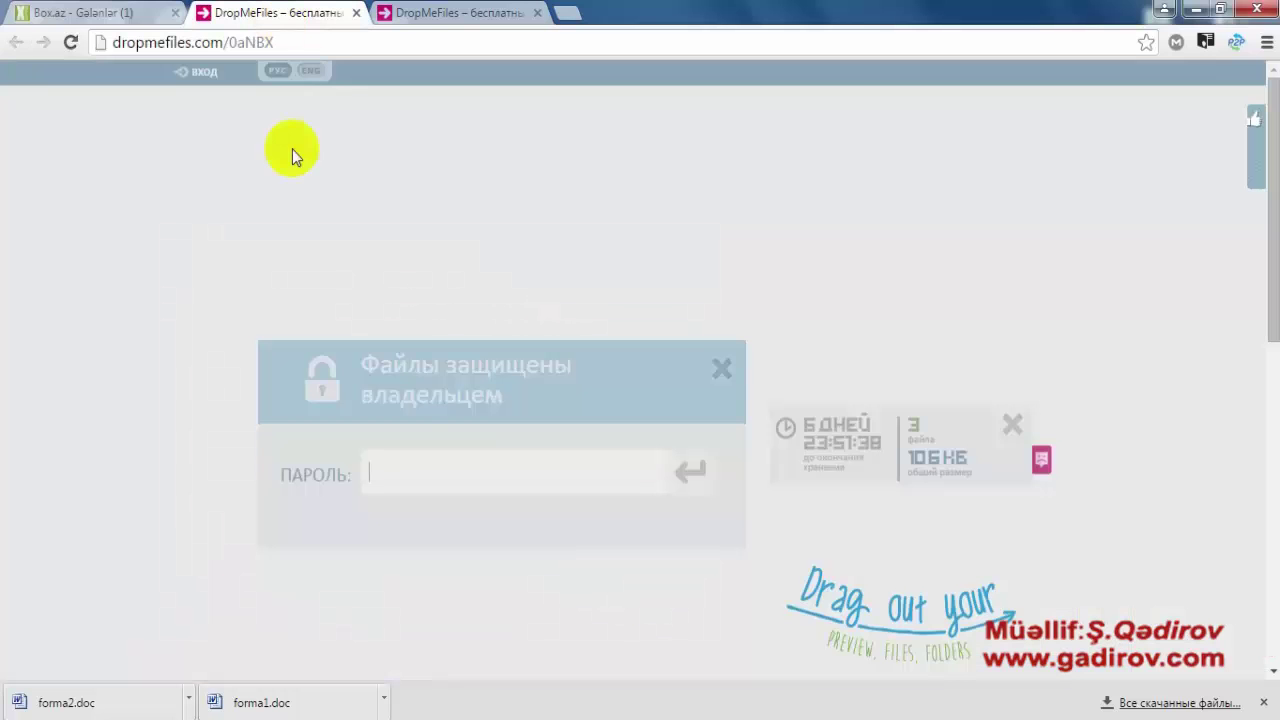
click(389, 472)
key(ctrl+v)
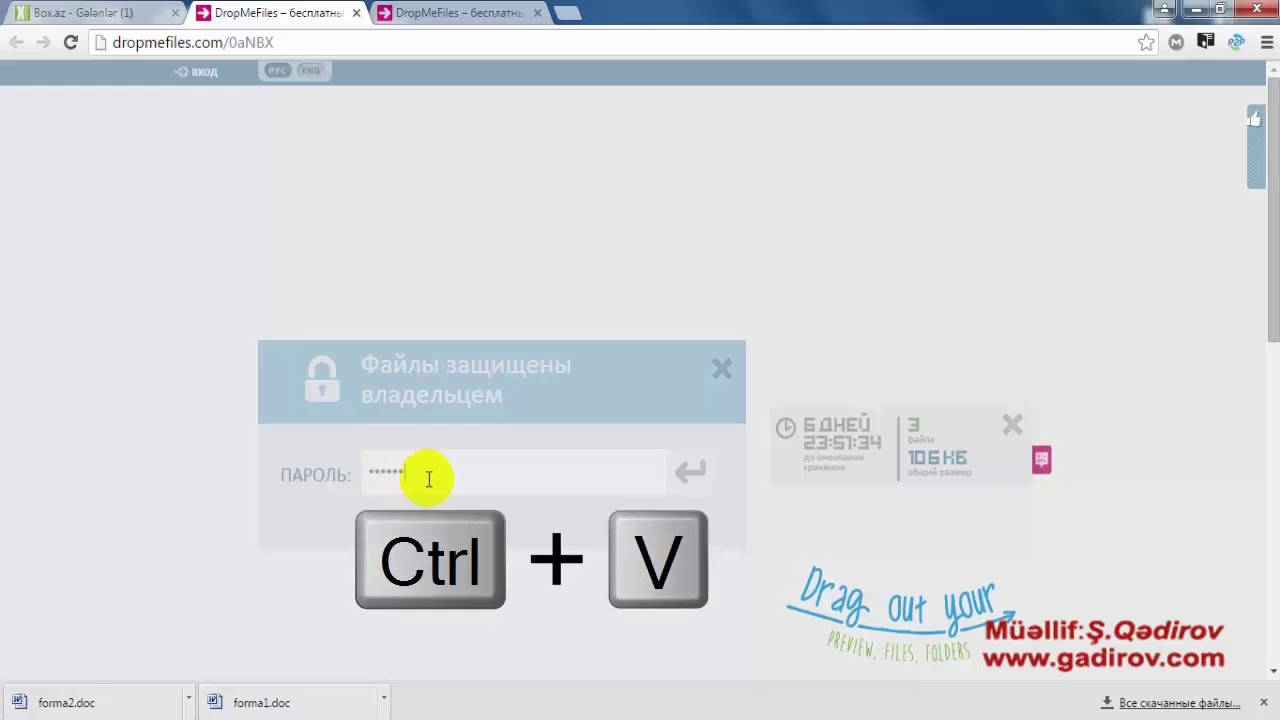
click(690, 472)
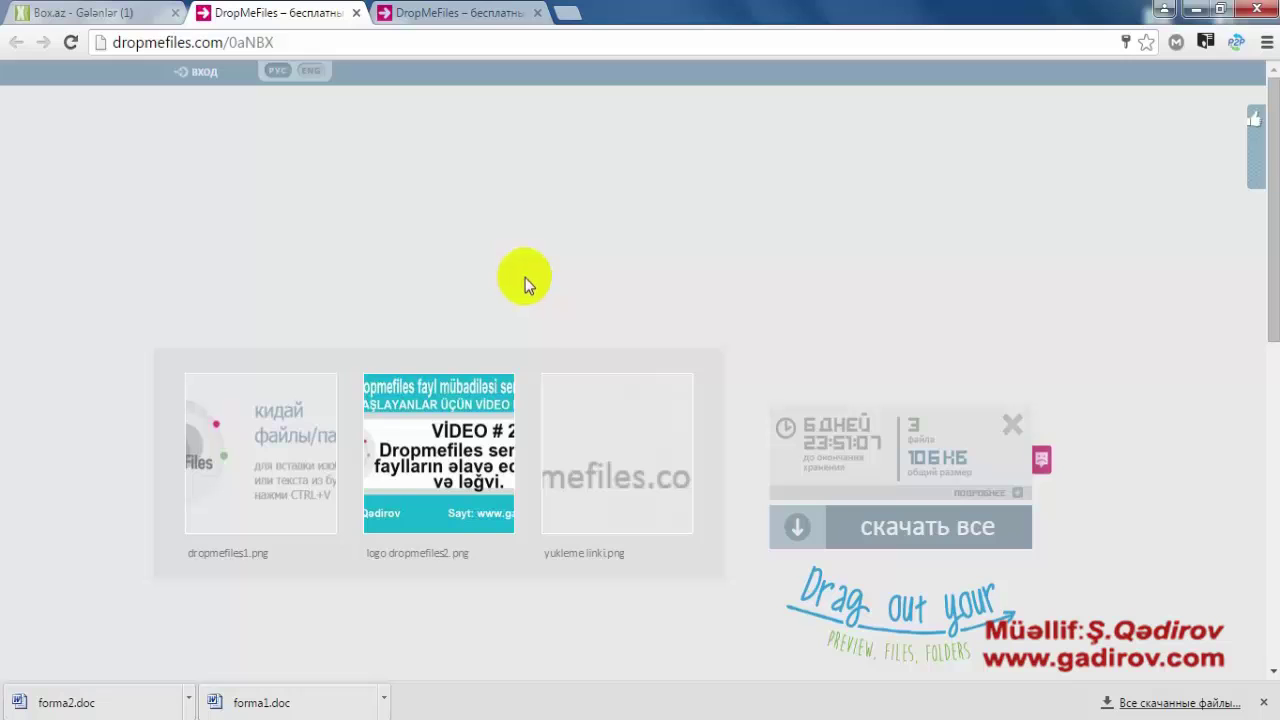
scroll(525, 277, down, 1)
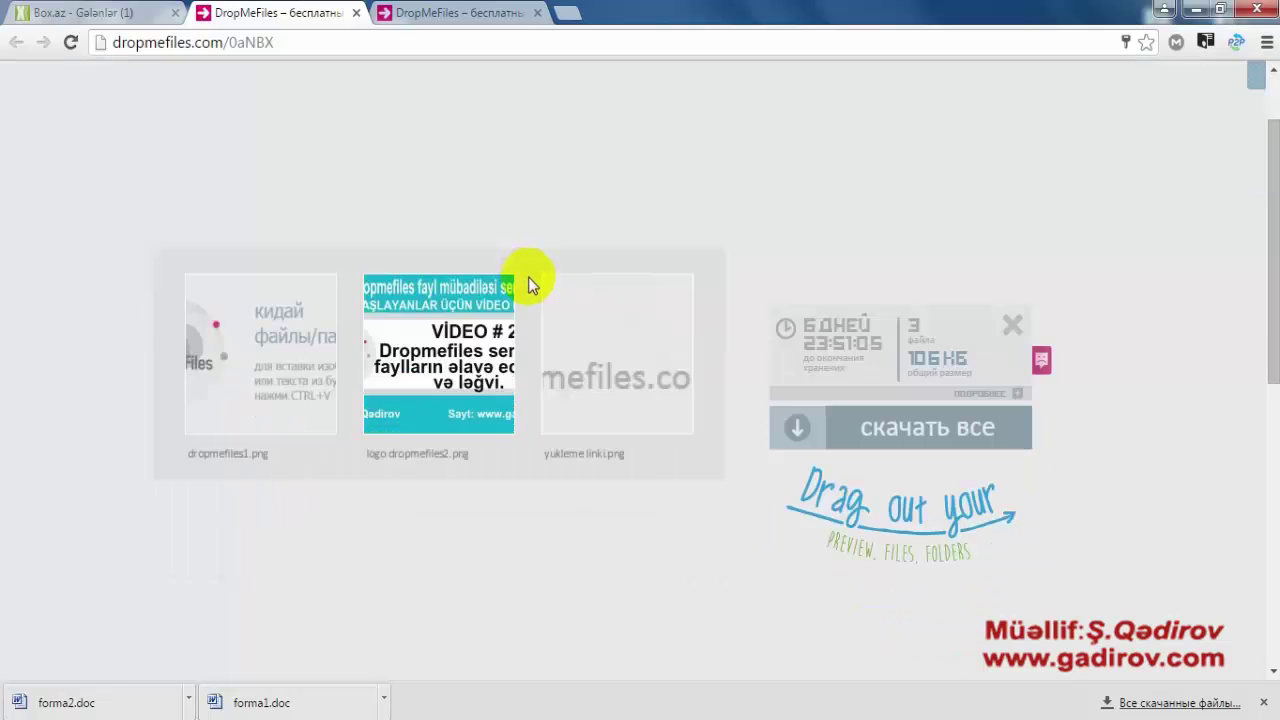